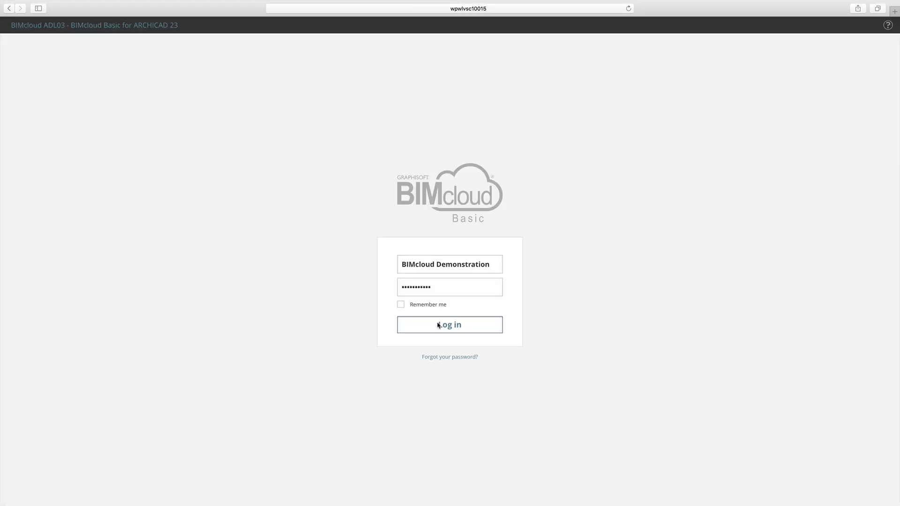
Log in to BIMcloud Manager and view the Burton Road project's snapshot schedule
click(438, 325)
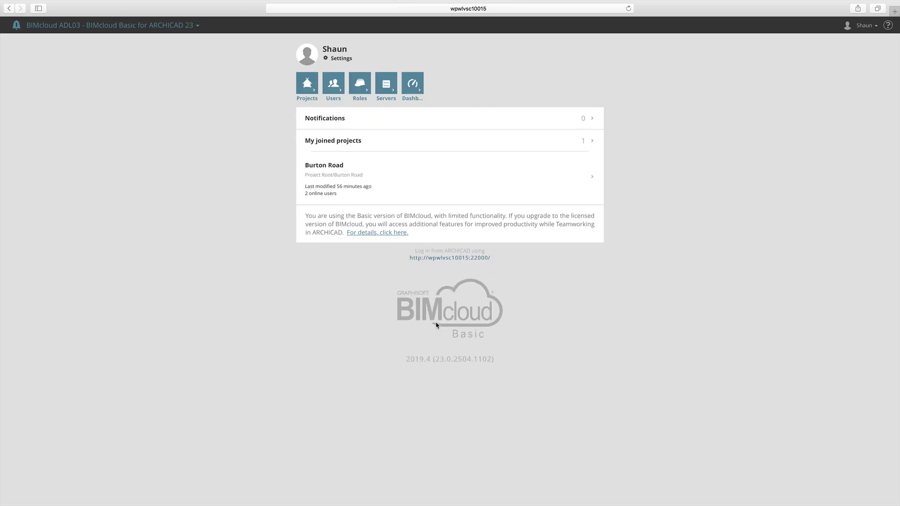
click(336, 168)
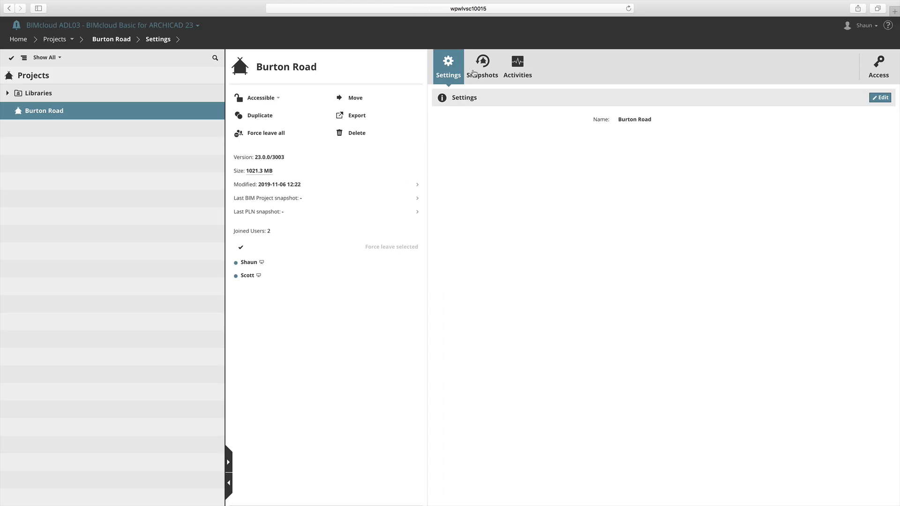
click(476, 70)
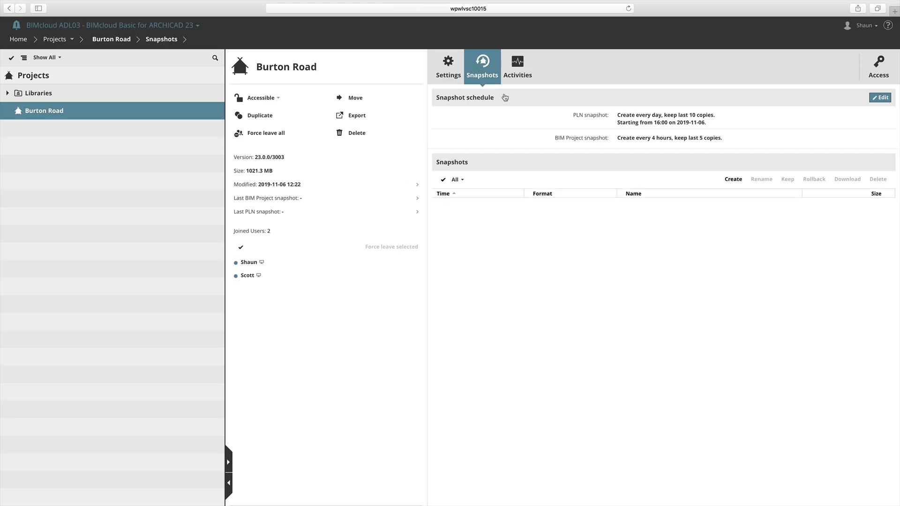
Go to the Users list and review Shaun's user settings
click(54, 44)
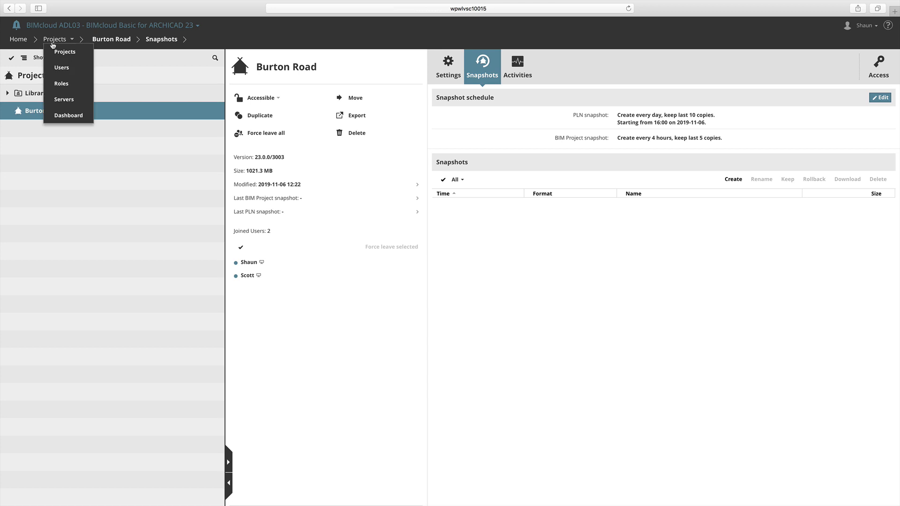
click(58, 68)
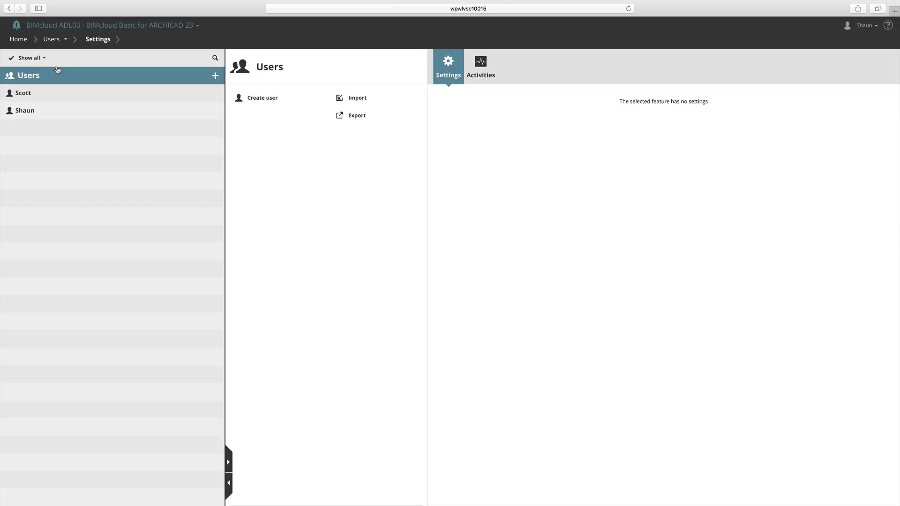
click(37, 112)
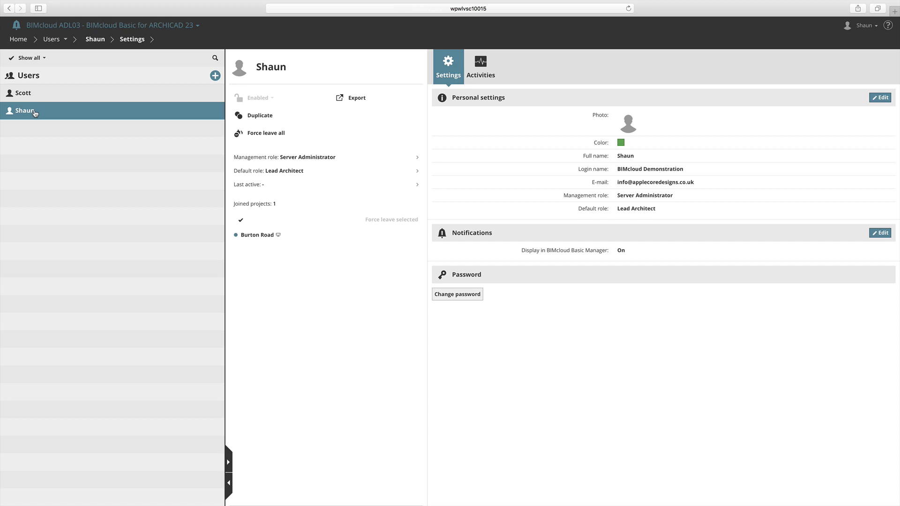
Go to Roles and display the Lead Architect role's permissions
click(52, 40)
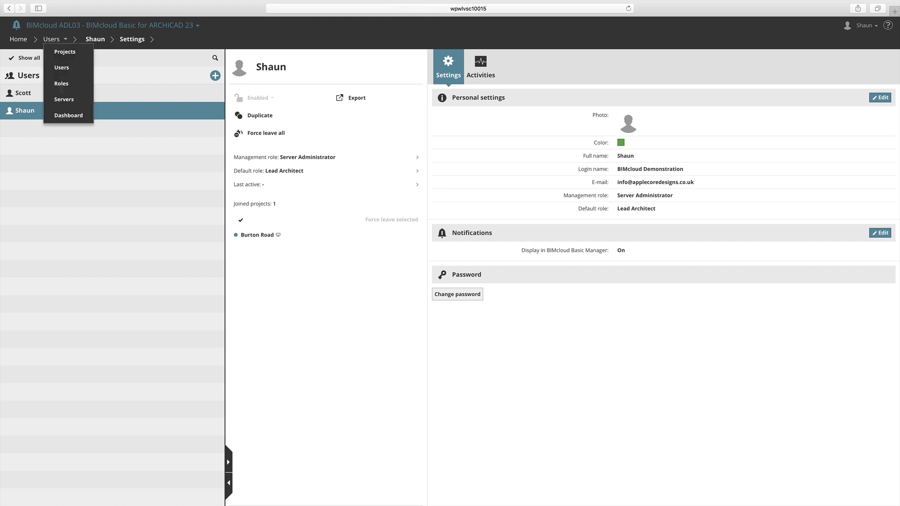
click(61, 85)
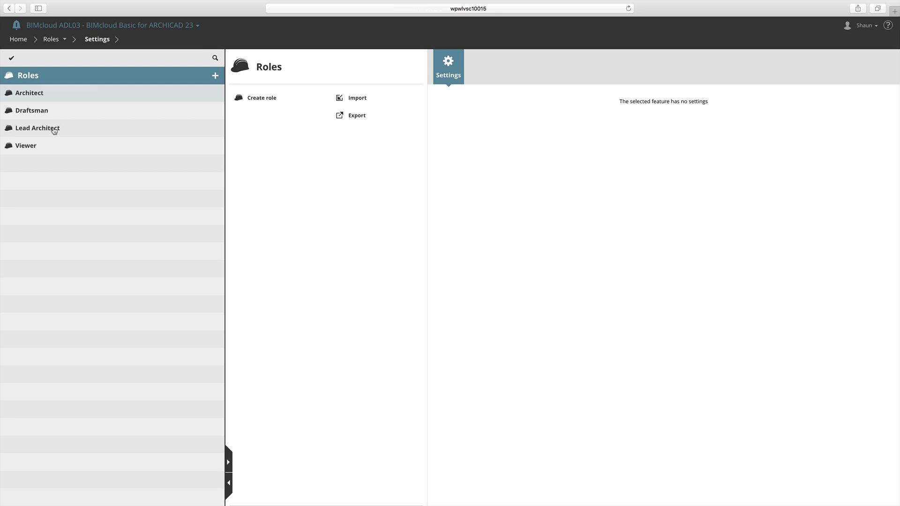
click(56, 129)
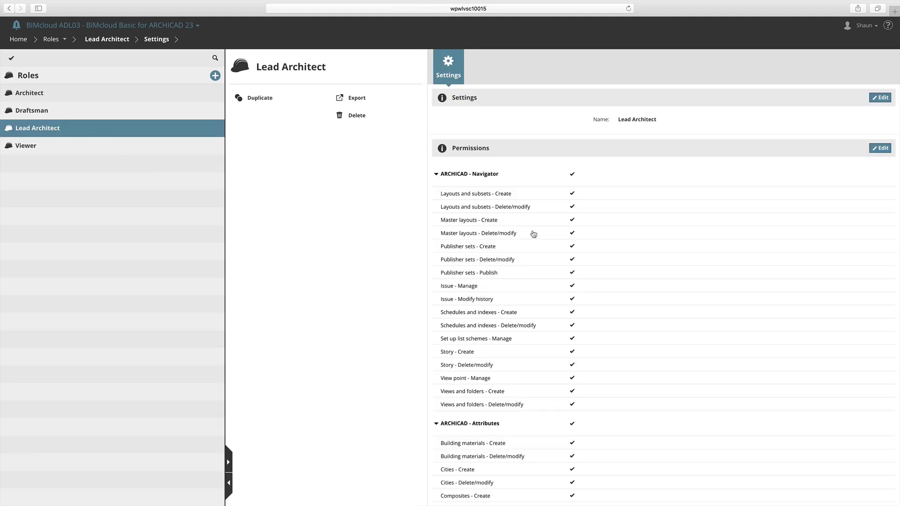
scroll(534, 235, down, 1)
scroll(537, 236, down, 5)
scroll(537, 236, down, 2)
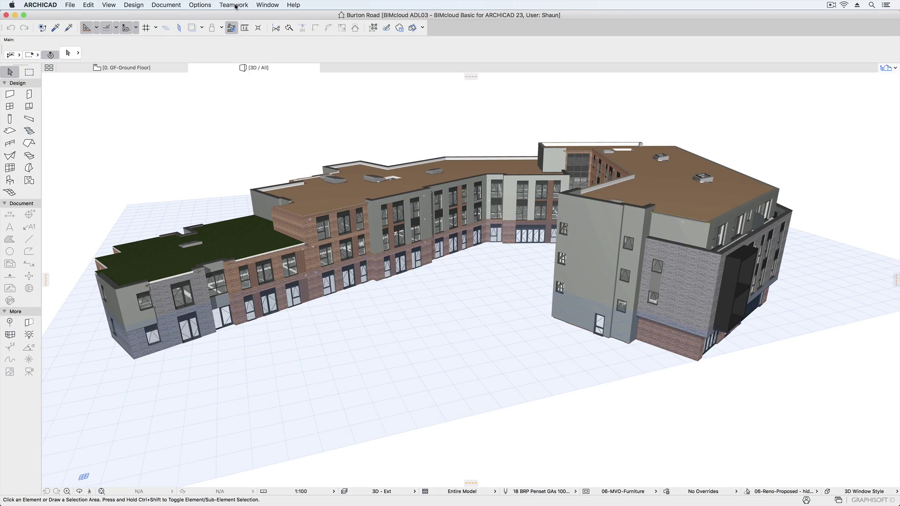
Join the Burton Road teamwork project from the BIMcloud Basic server
click(235, 7)
mouse_move(235, 16)
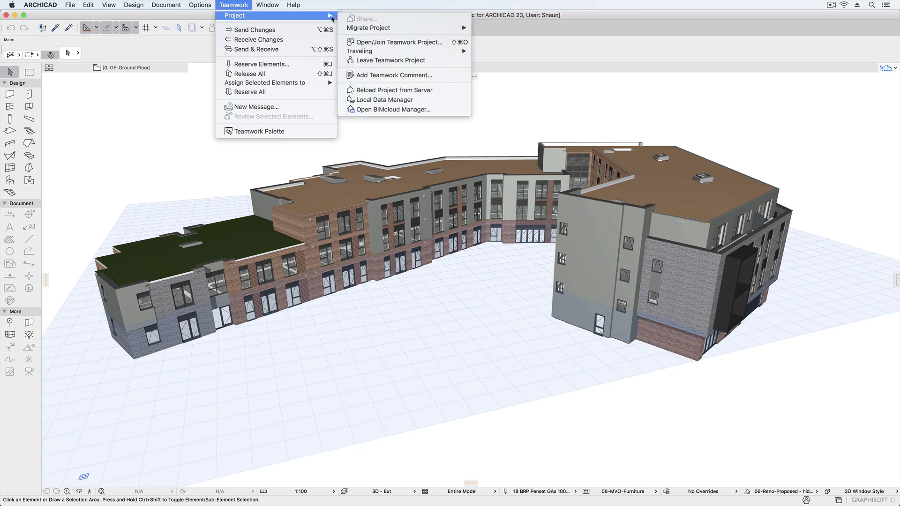
click(396, 43)
click(422, 130)
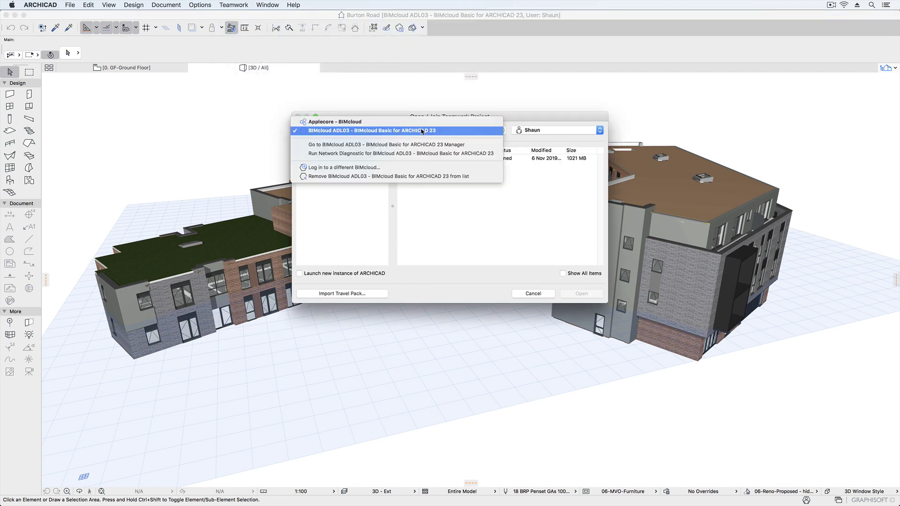
click(540, 133)
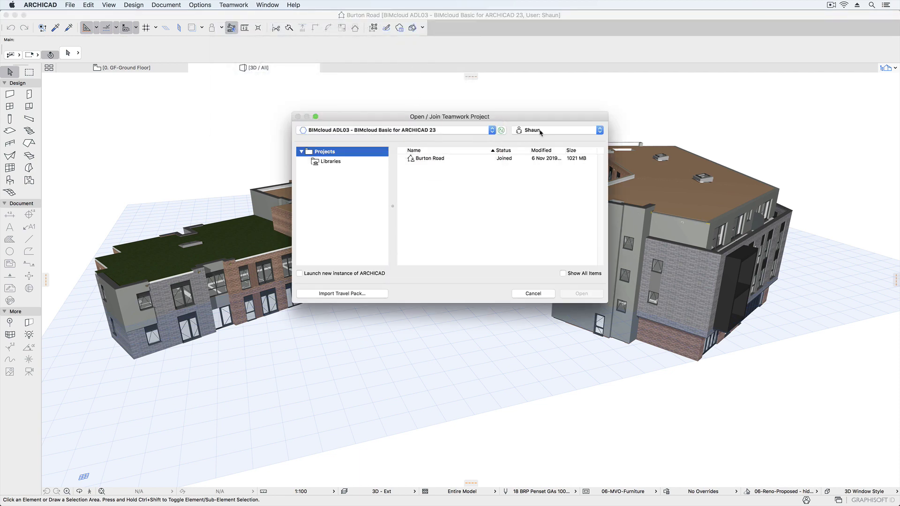
click(540, 132)
click(429, 159)
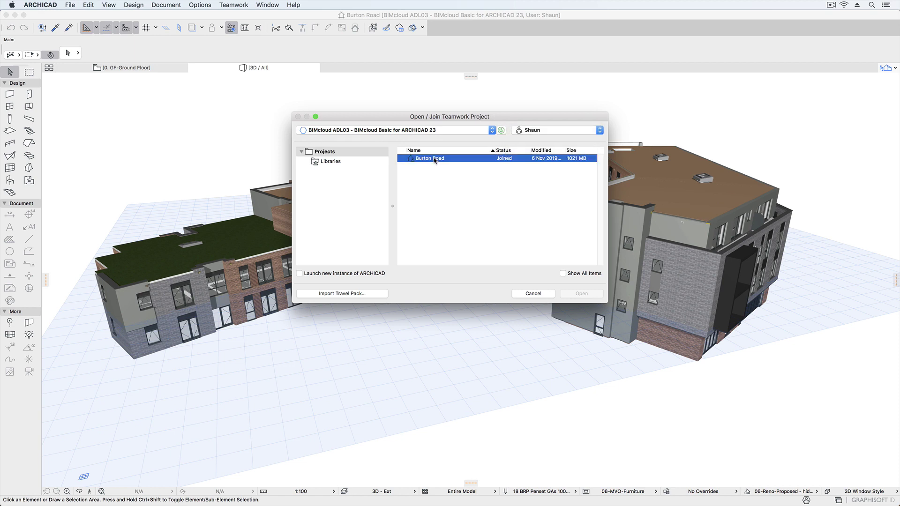
click(581, 293)
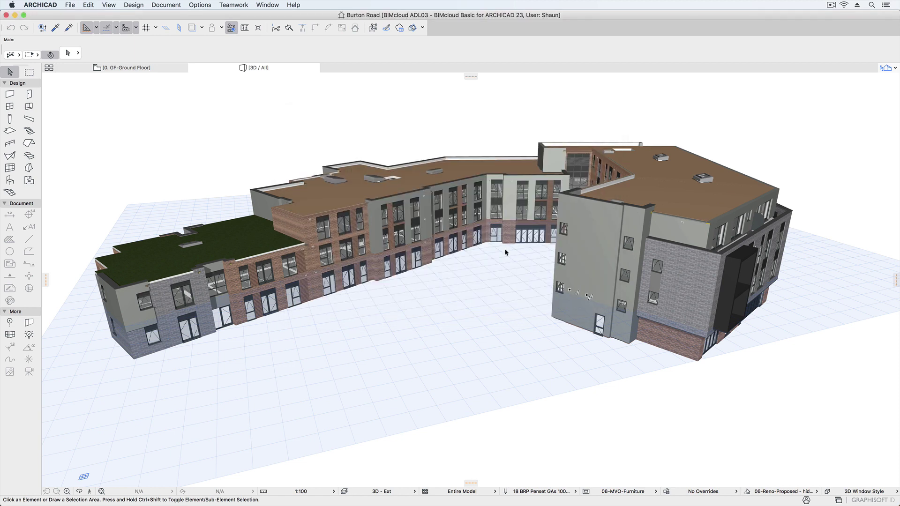
Show the Teamwork palette and orbit the model to another side
click(232, 5)
click(268, 136)
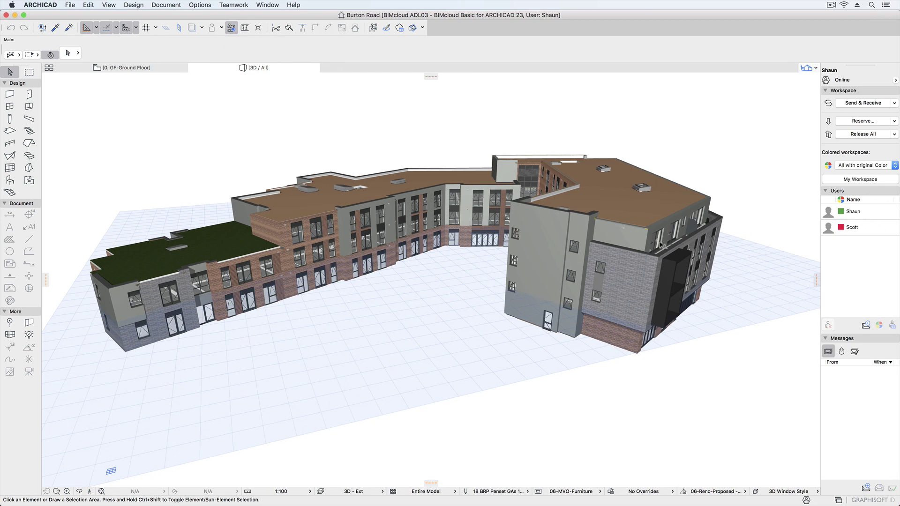
mouse_move(668, 235)
shift+middle_down()
mouse_move(607, 248)
mouse_move(717, 235)
shift+middle_up()
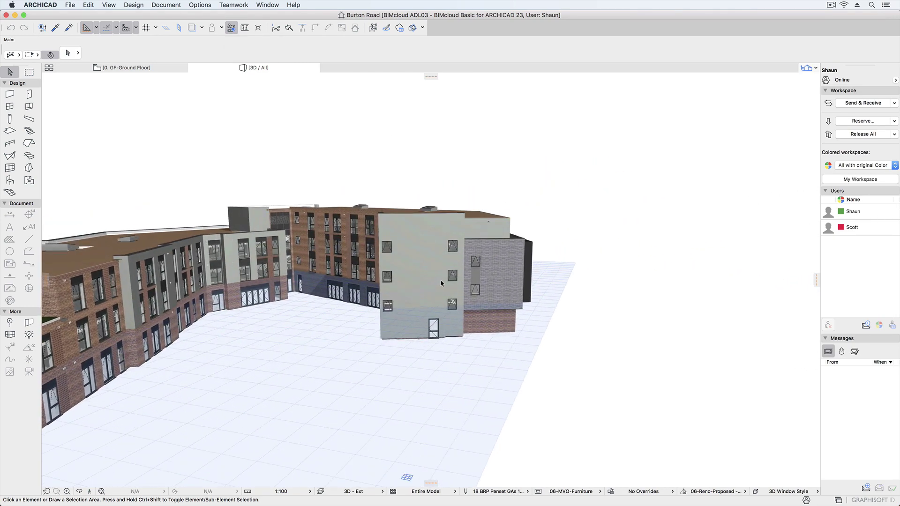
scroll(440, 279, up, 5)
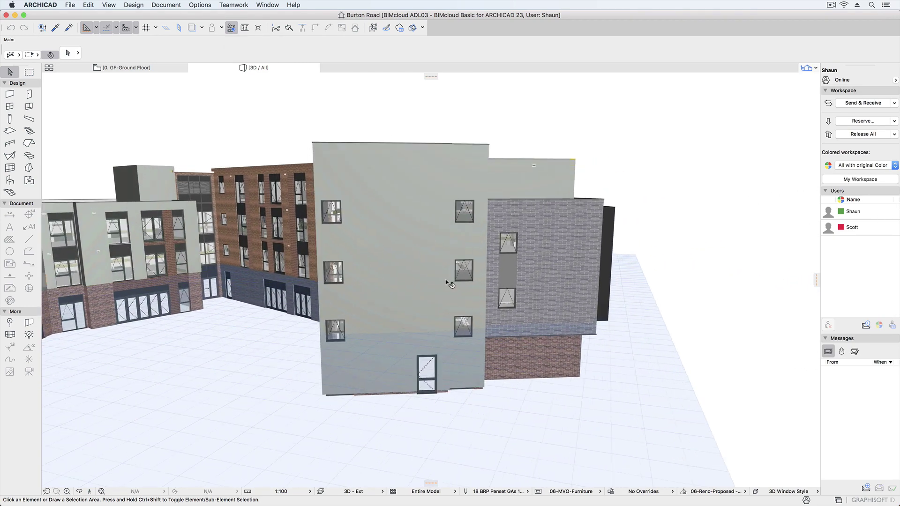
Write a message to Scott reading 'please review' with the captured 3D view attached
double_click(853, 229)
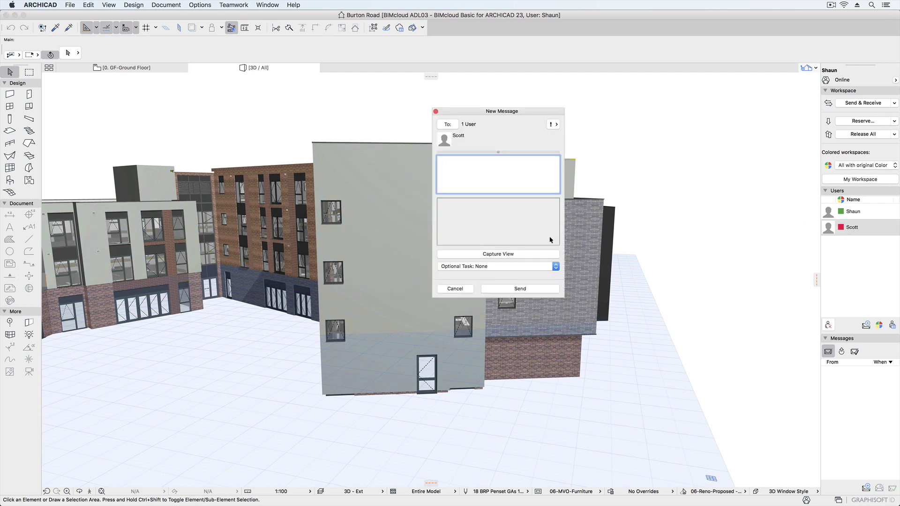
click(501, 257)
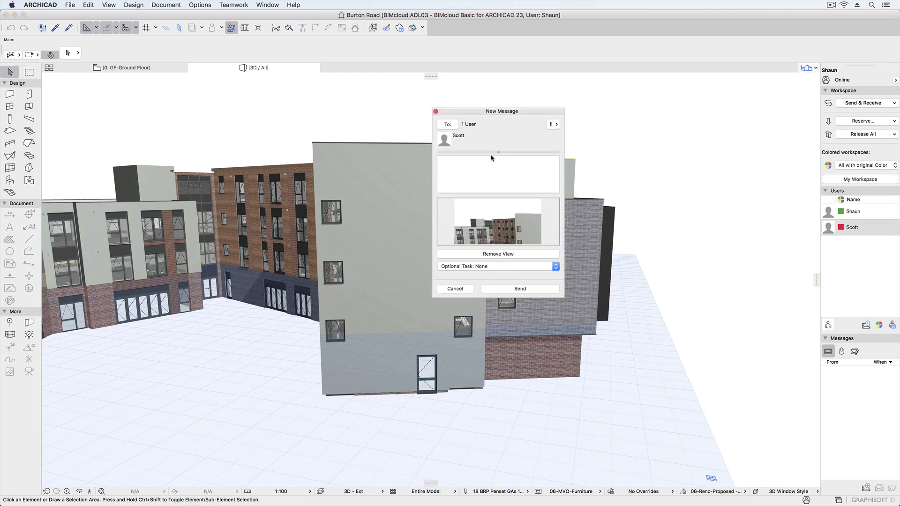
click(483, 169)
text(please review)
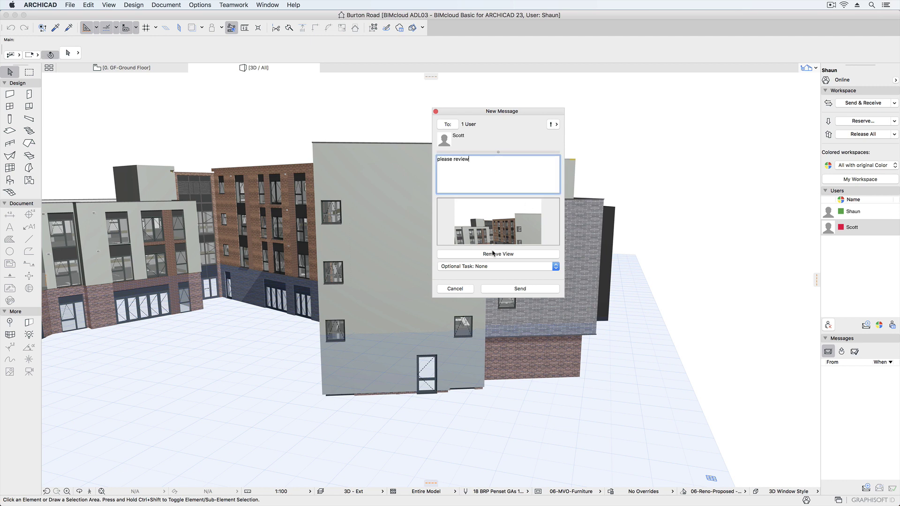
click(491, 267)
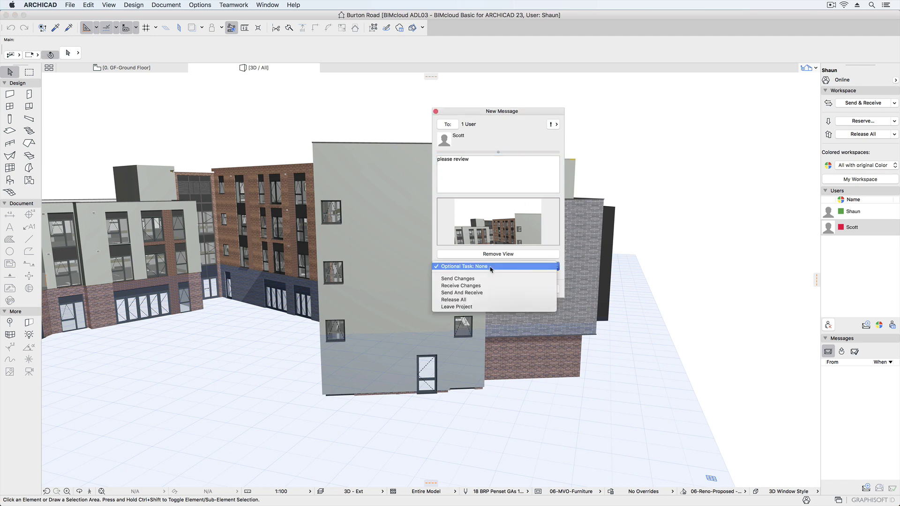
Send Scott's message without an optional task and colour workspaces by user reservation
click(491, 268)
click(516, 293)
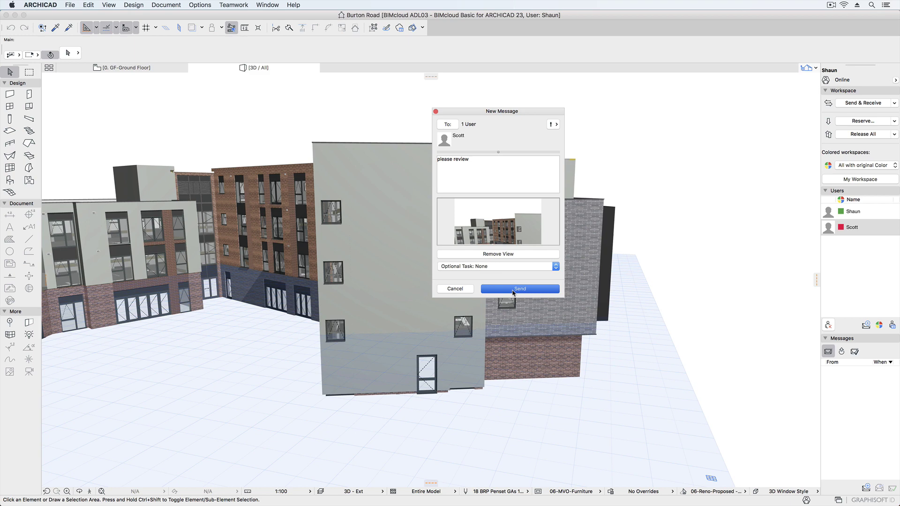
click(842, 166)
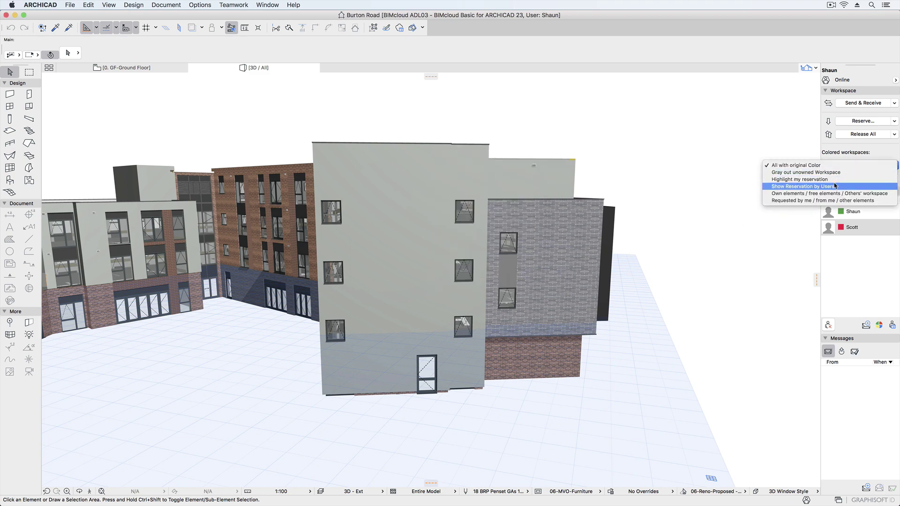
click(840, 186)
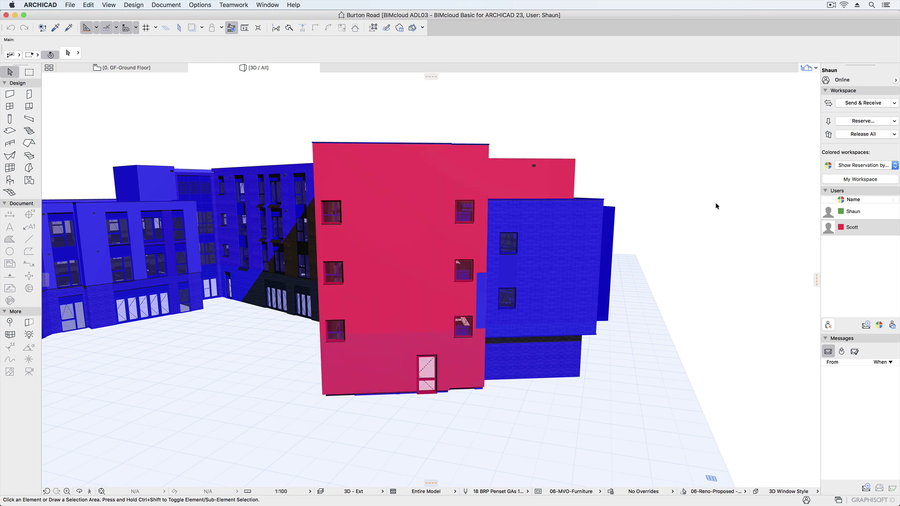
Select the grey brick facade walls and reserve them
click(544, 241)
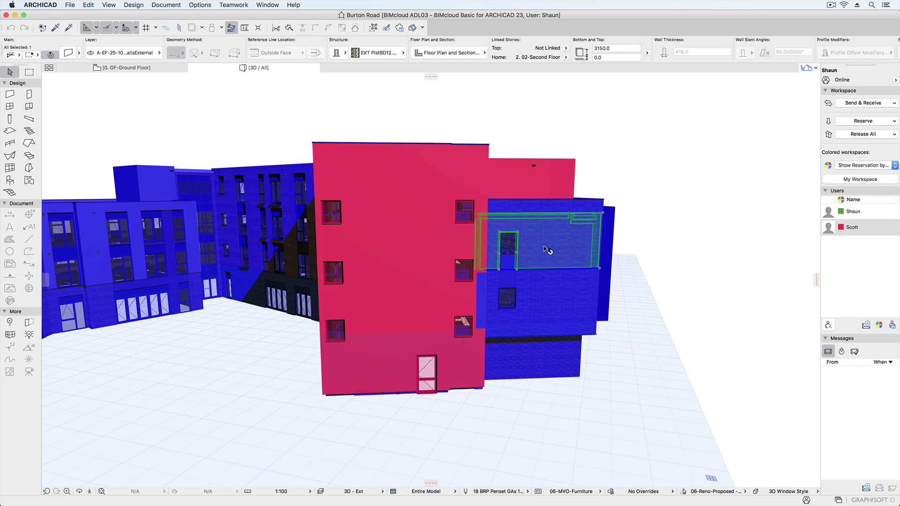
click(856, 121)
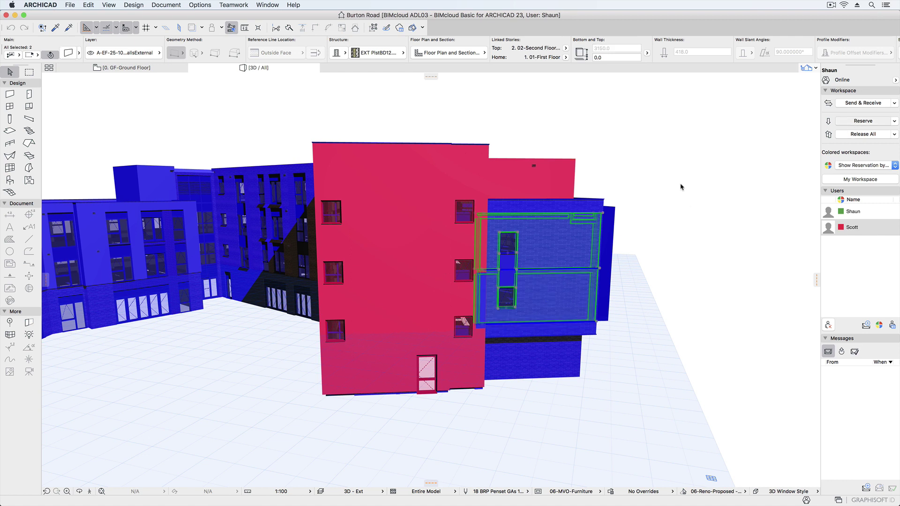
click(673, 186)
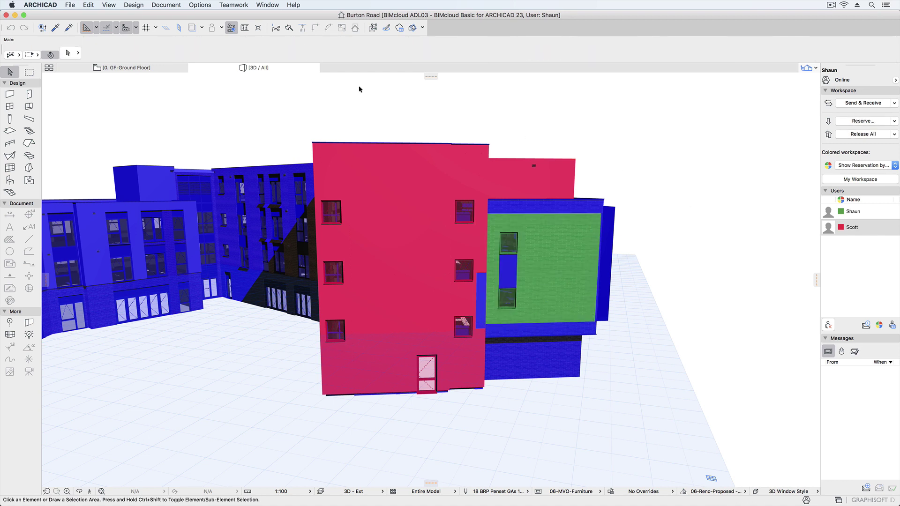
Select all 131 matching brick-facade walls with Find & Select and reserve them
click(43, 28)
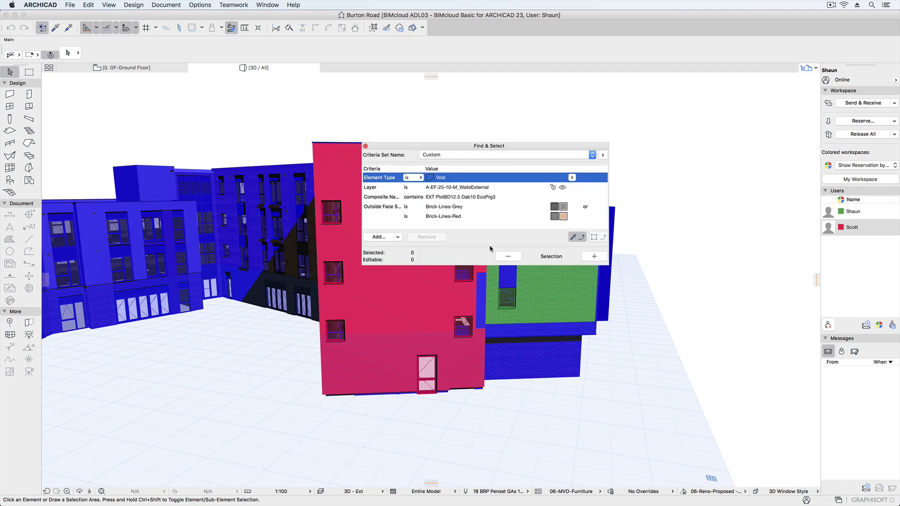
click(602, 260)
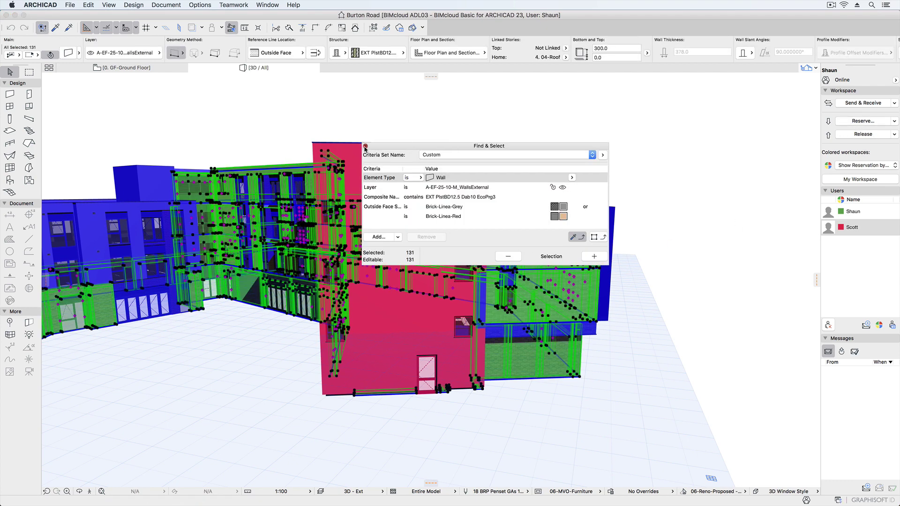
click(365, 147)
mouse_move(460, 285)
shift+middle_down()
mouse_move(613, 296)
mouse_move(546, 308)
shift+middle_up()
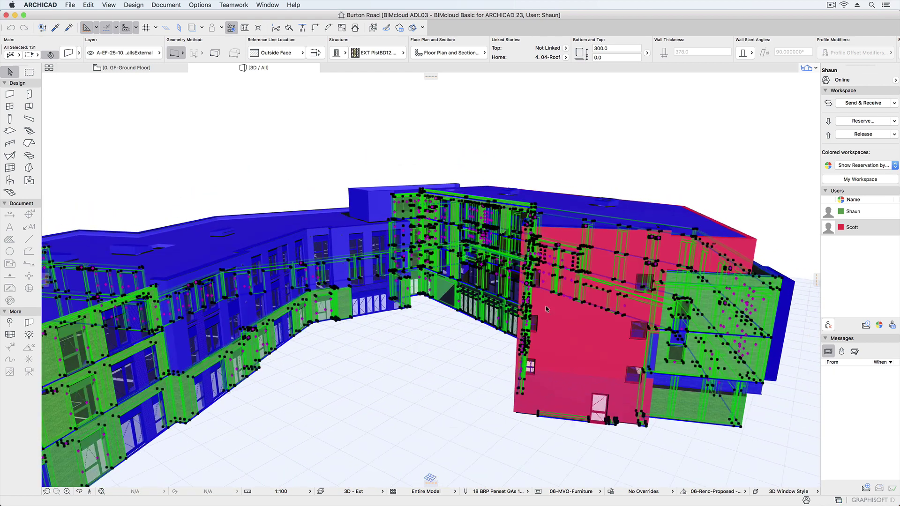
click(697, 142)
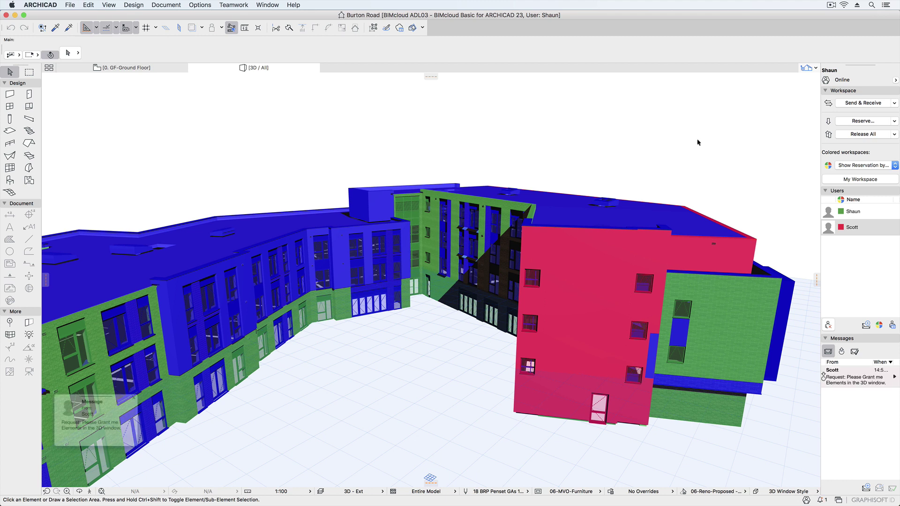
Open Scott's ownership request, view the requested walls, and grant them to him
click(71, 432)
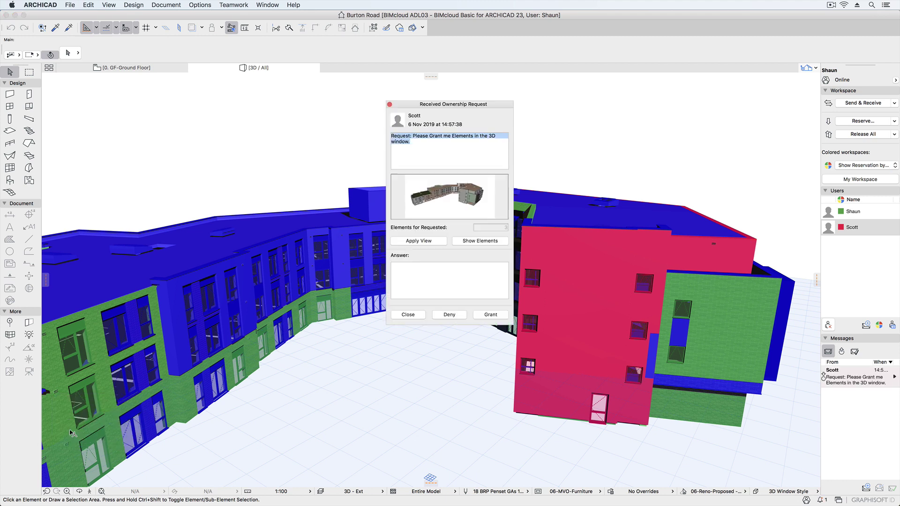
click(462, 242)
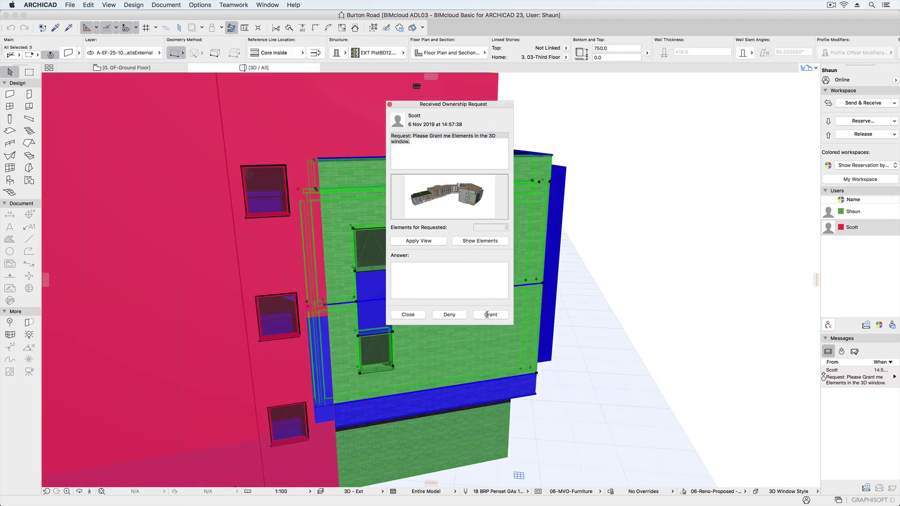
click(488, 316)
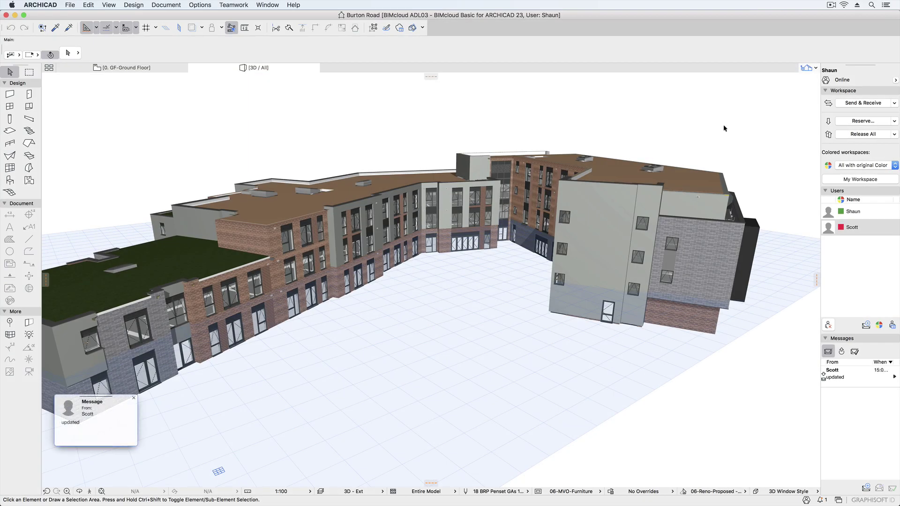
Apply the view attached to Scott's 'updated' message and receive his changes
click(88, 424)
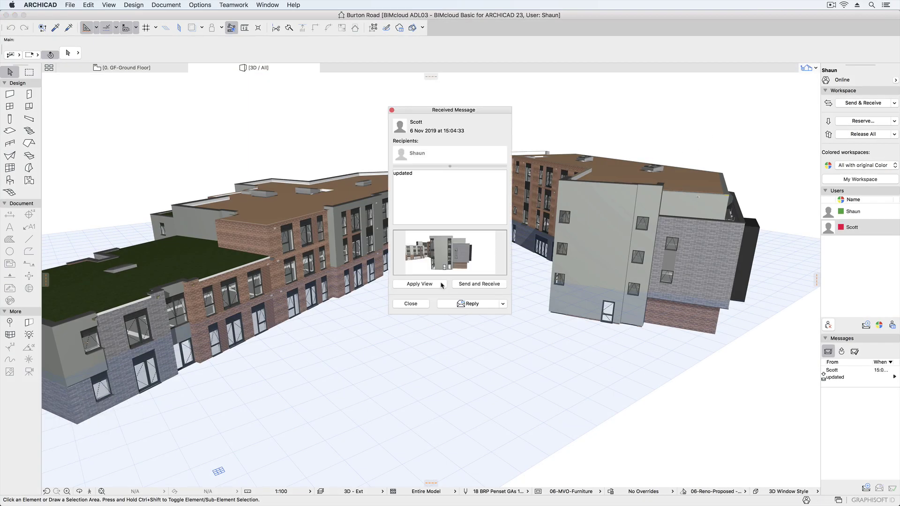
click(440, 284)
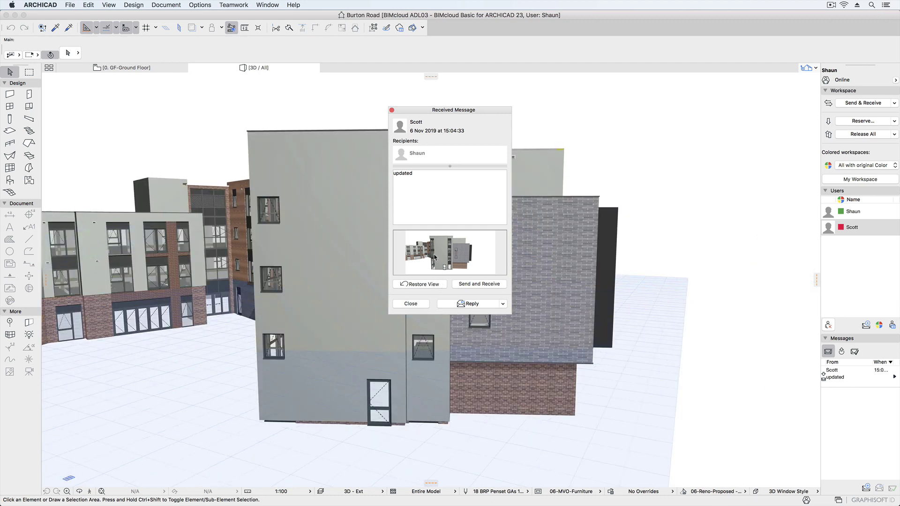
drag(474, 111, 689, 113)
click(708, 287)
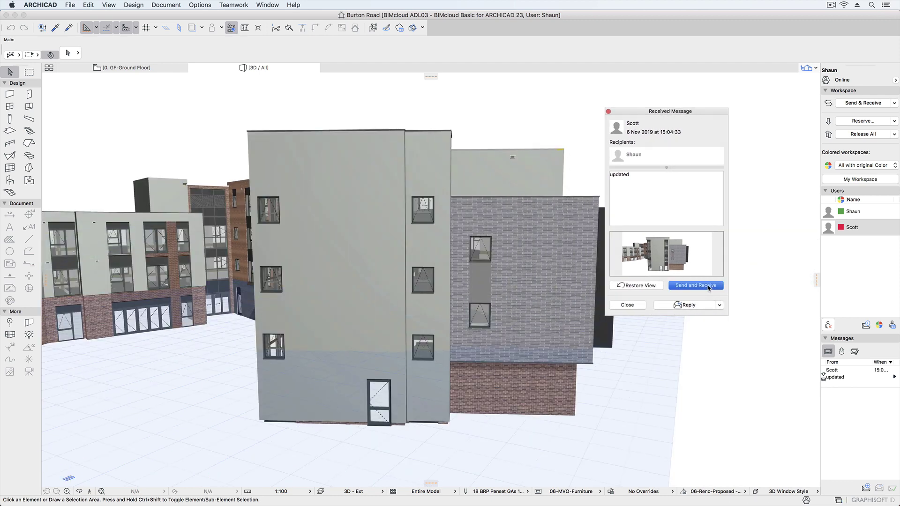